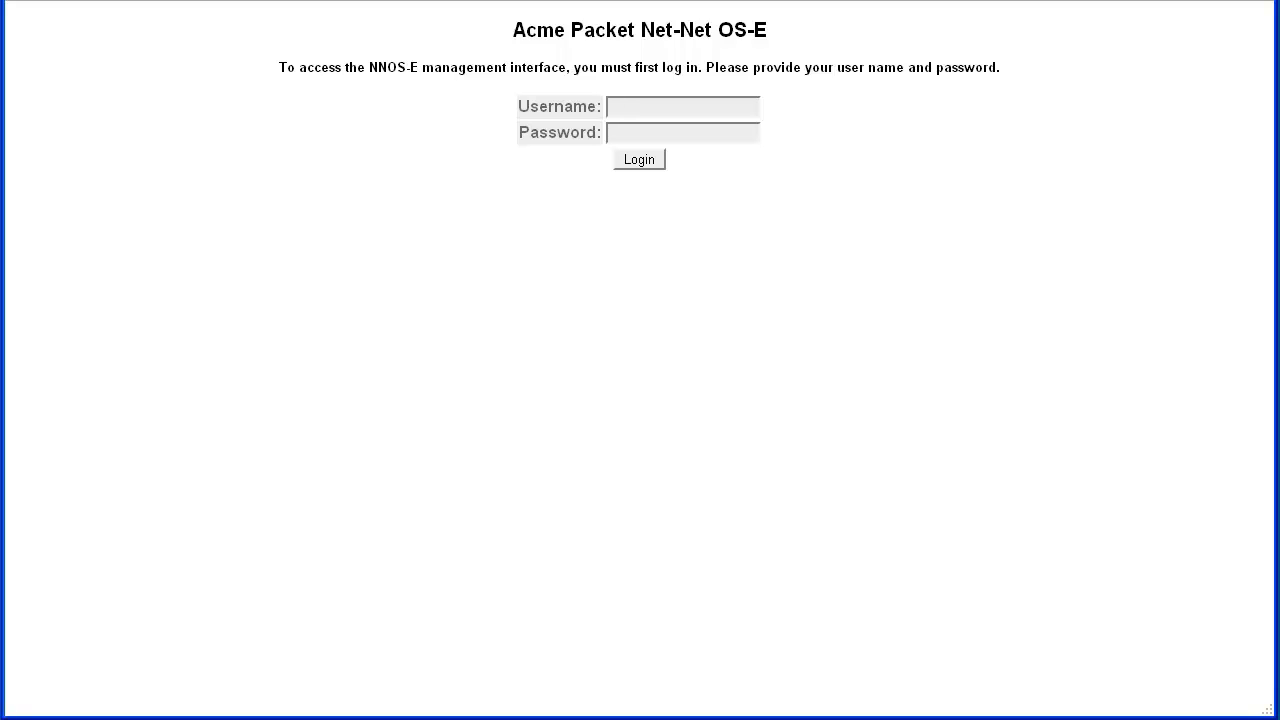
# - Attempt a login with a bogus username and password so it gets rejected
pyautogui.write('wrongname')
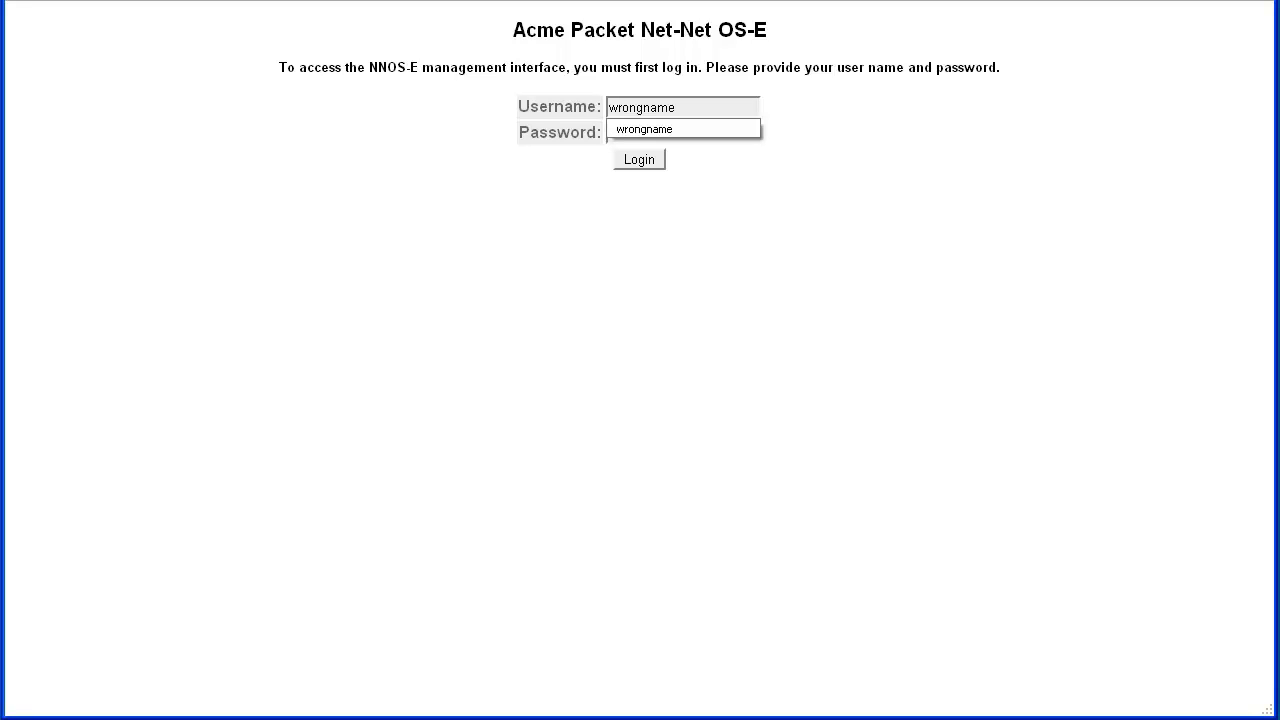
pyautogui.press('Tab')
pyautogui.write('********')
pyautogui.press('Return')
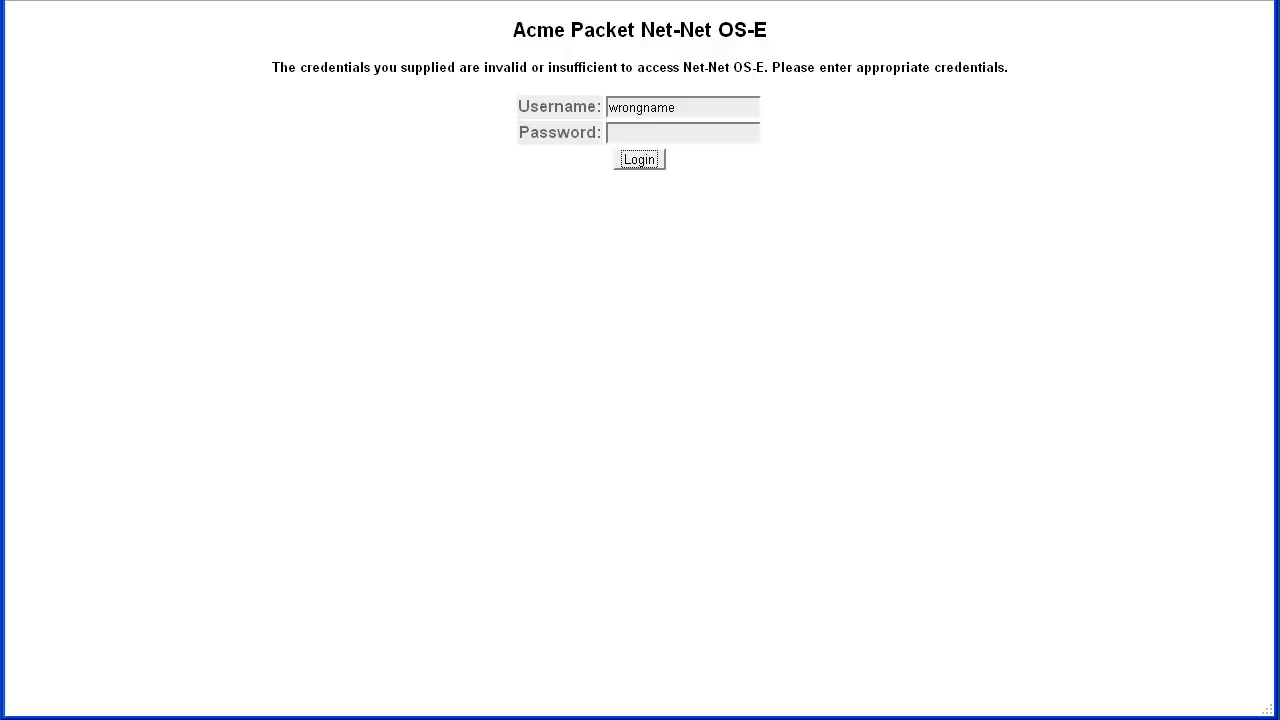
# - Log in with the administrator account username and its password
pyautogui.hotkey('shift', 'Tab')
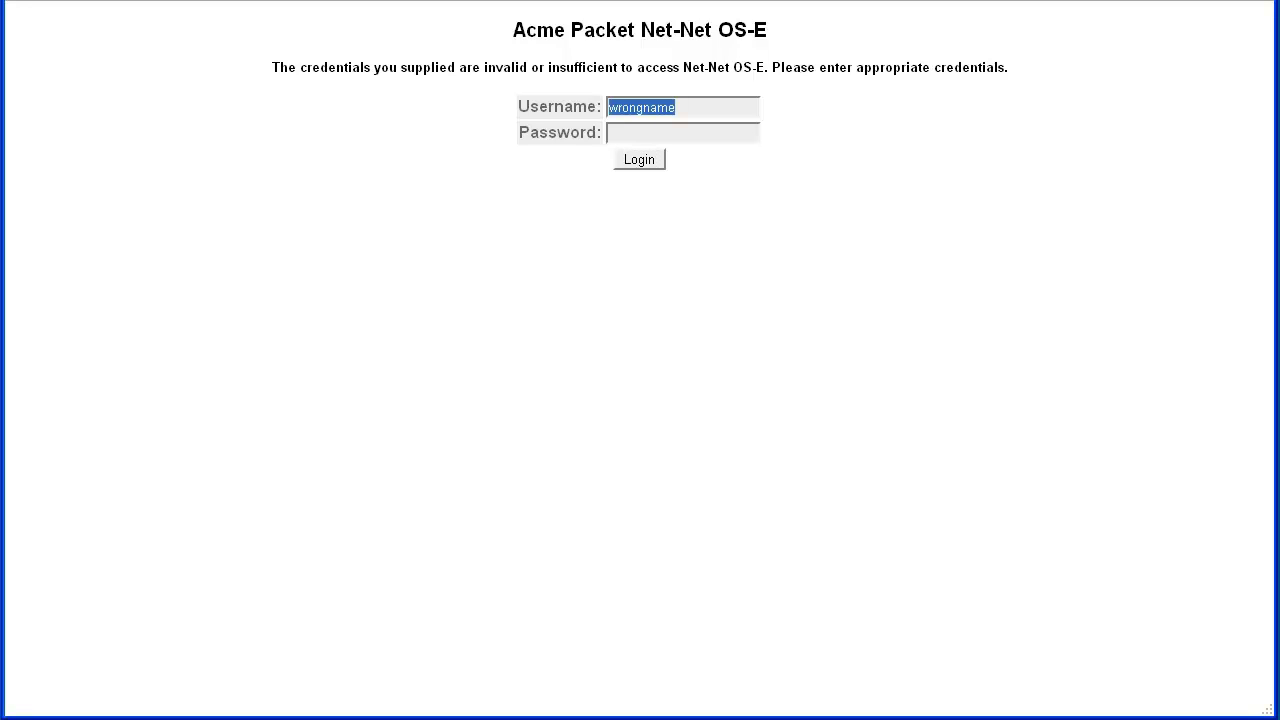
pyautogui.write('sbcadmin')
pyautogui.press('Tab')
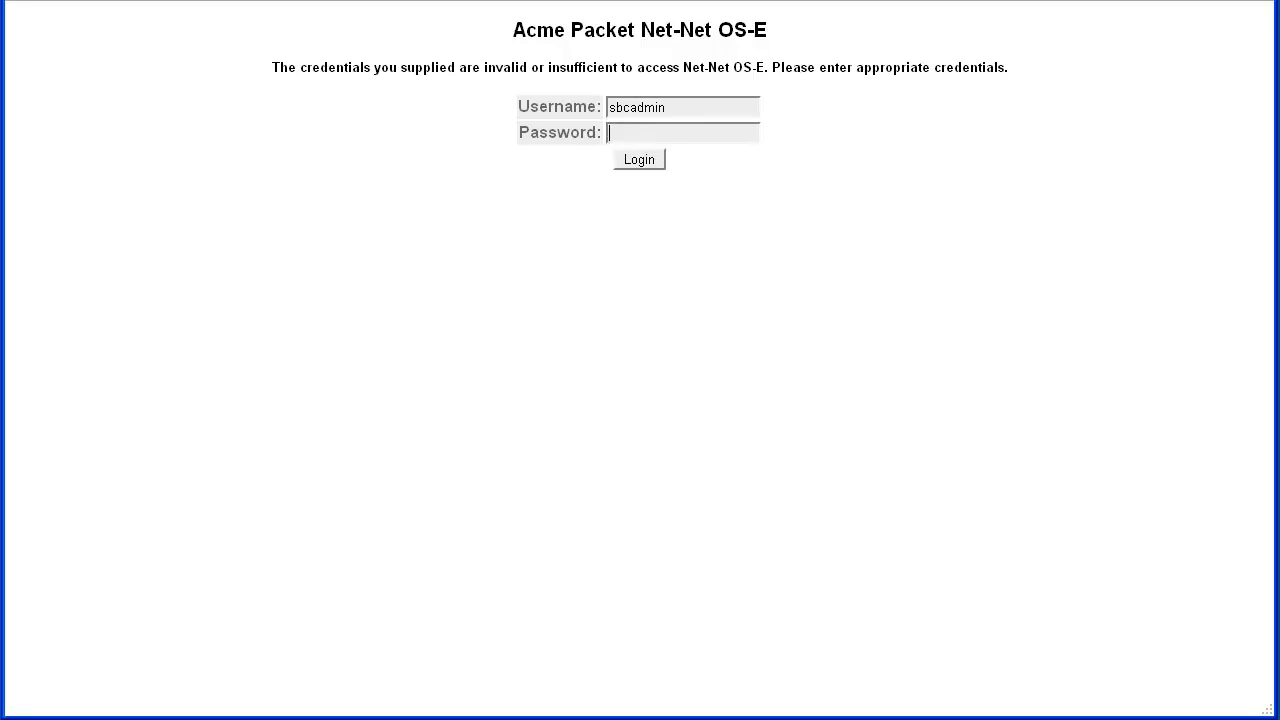
pyautogui.write('********')
pyautogui.press('Return')
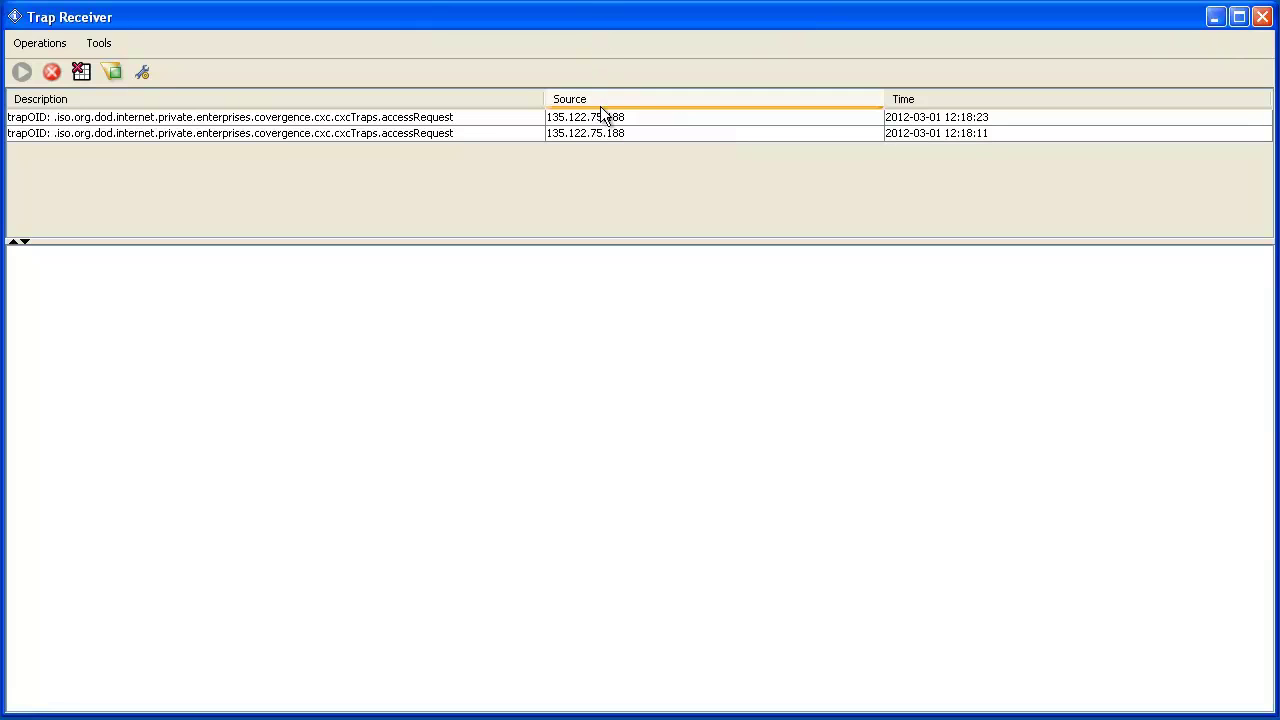
# - Show the 12:18:11 accessRequest trap's bindings: rejected username, access type web (3), result deny (1)
pyautogui.click(632, 132)
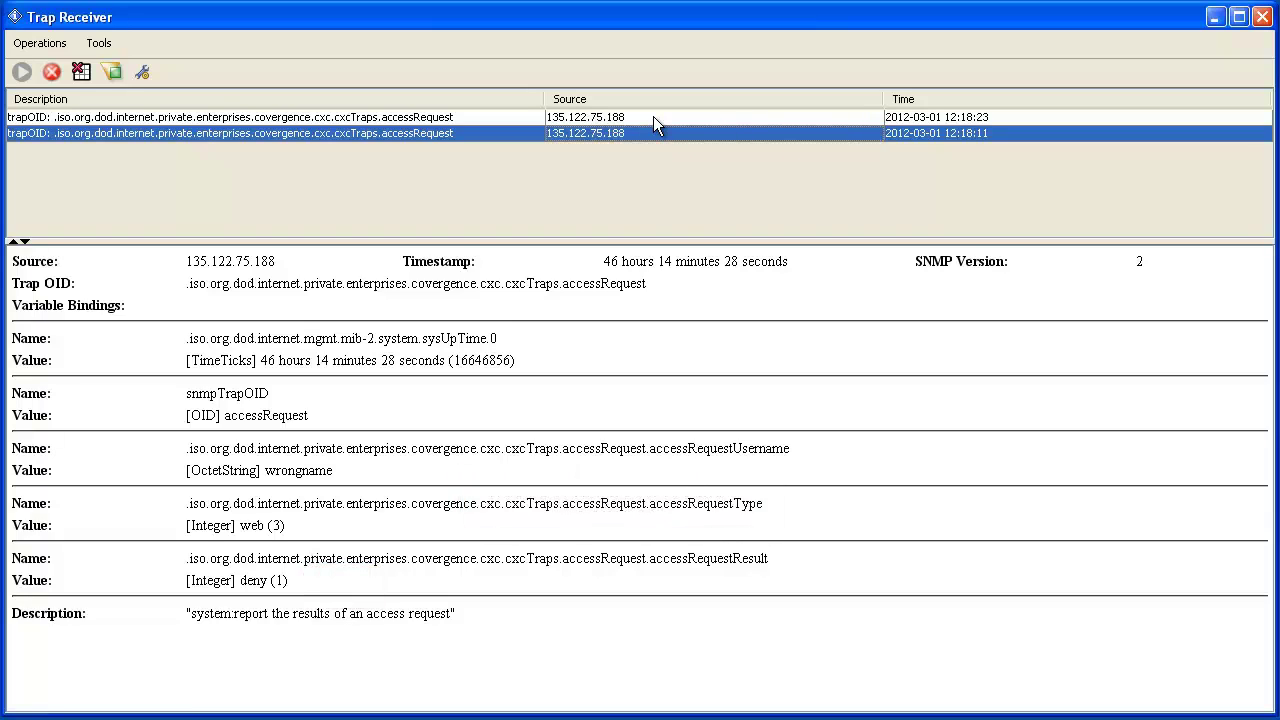
# - Show the details of the later 12:18:23 accessRequest trap reporting the allowed login
pyautogui.click(653, 116)
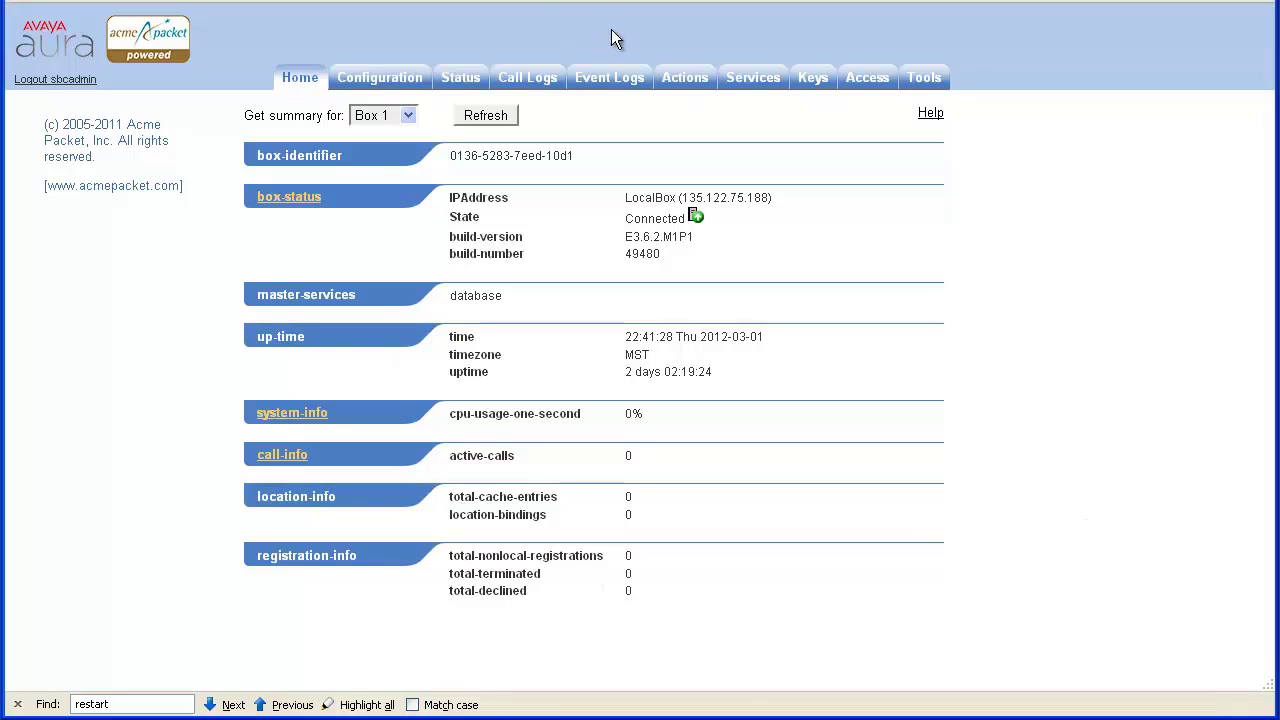
# - Find the restart action on the Actions tab and bring up its form
pyautogui.click(671, 83)
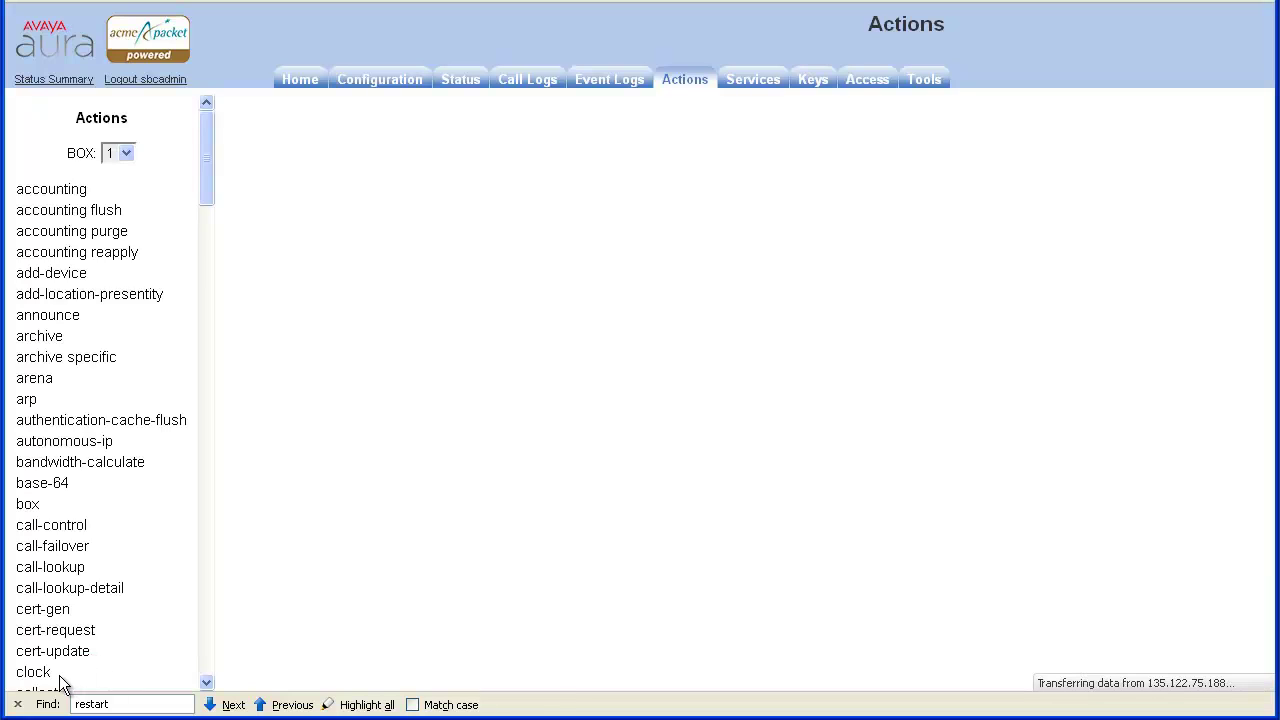
pyautogui.hotkey('ctrl', 'f')
pyautogui.press('Return')
pyautogui.press('Return')
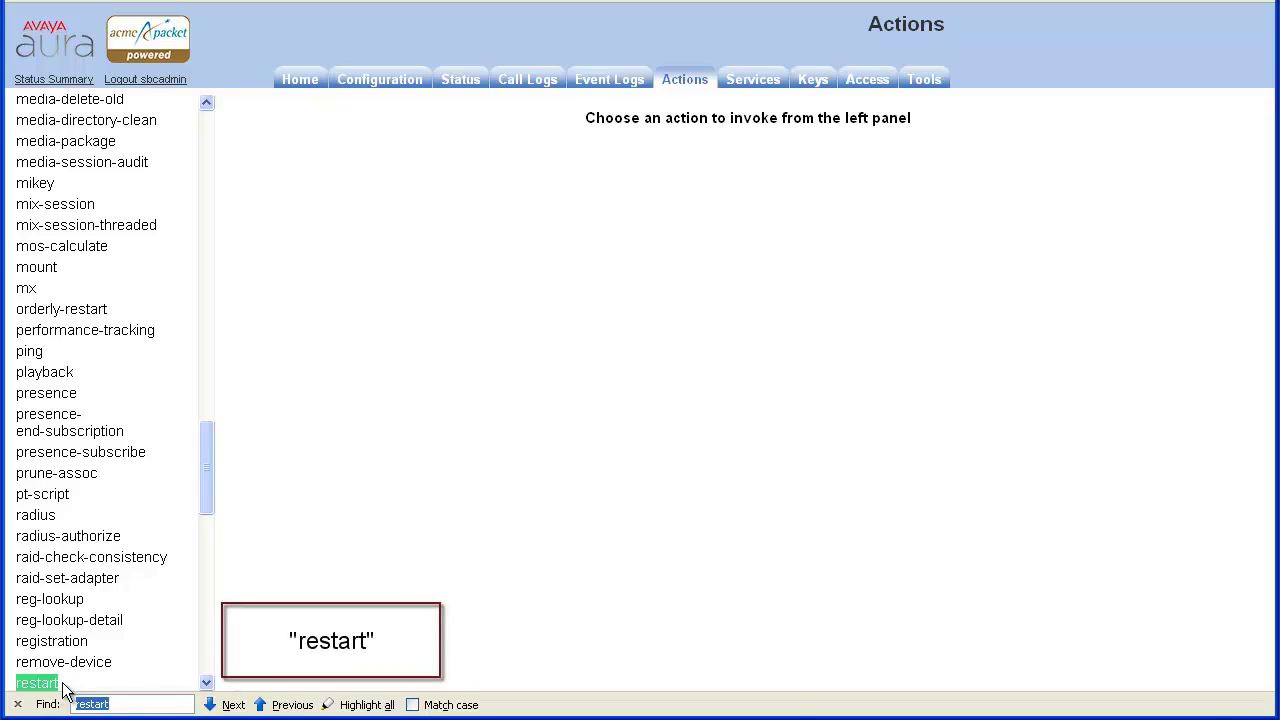
pyautogui.click(48, 686)
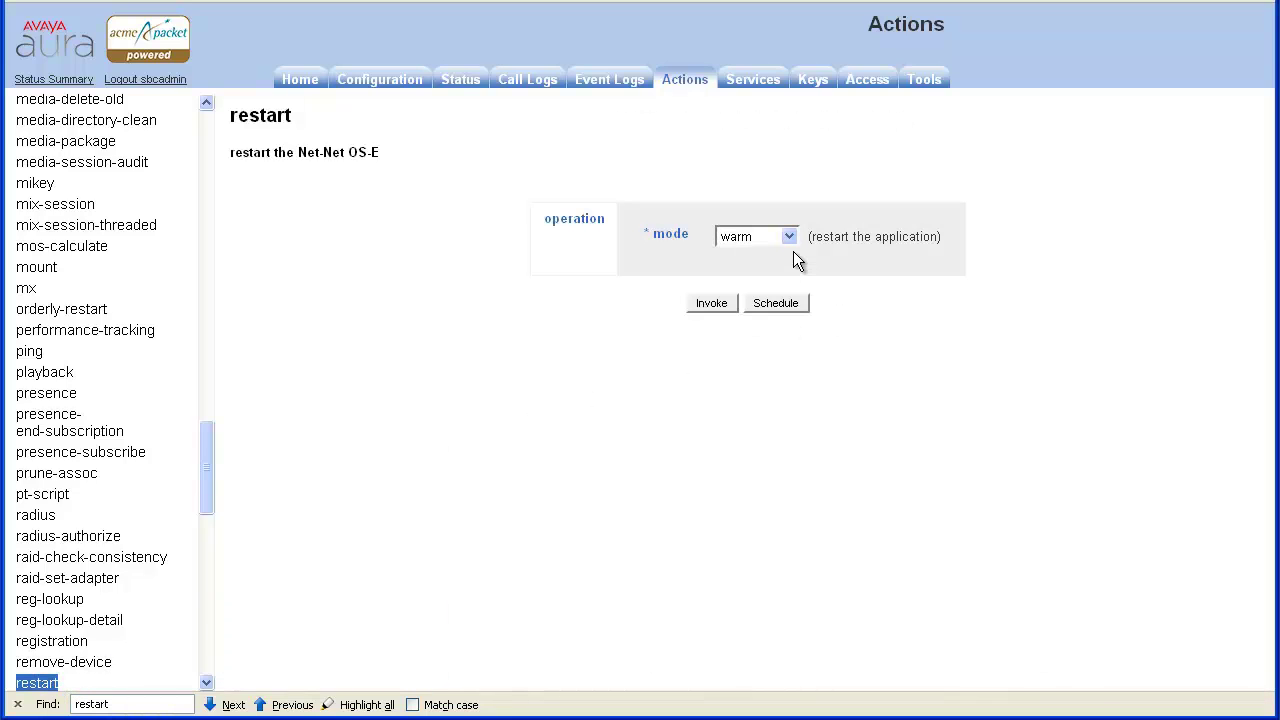
# - Set the restart mode to process with process-name SIP, and invoke it
pyautogui.click(791, 241)
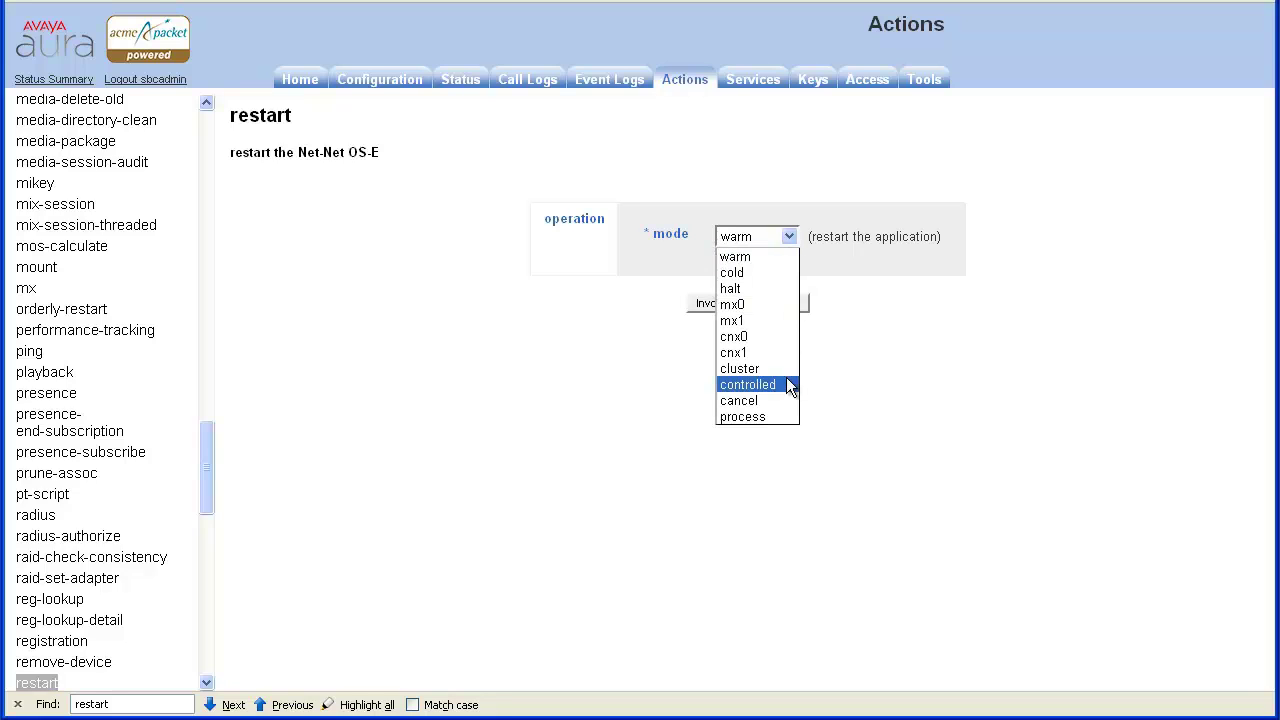
pyautogui.click(770, 414)
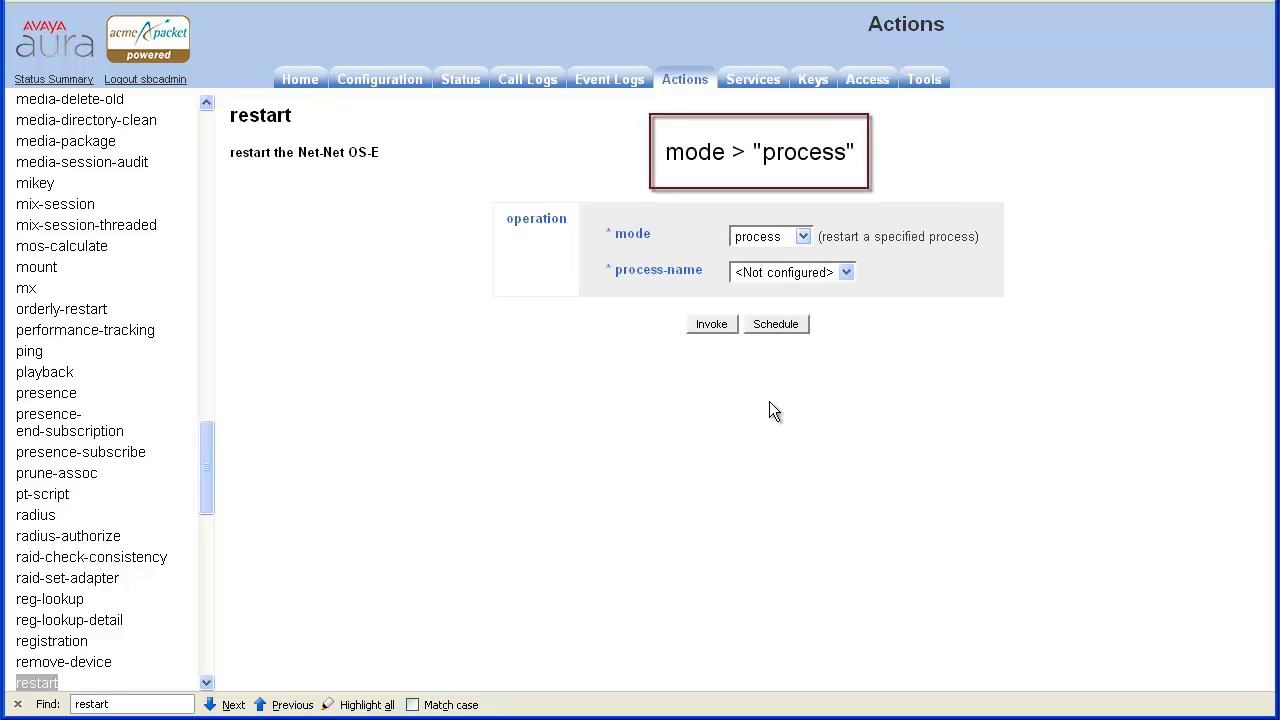
pyautogui.click(814, 278)
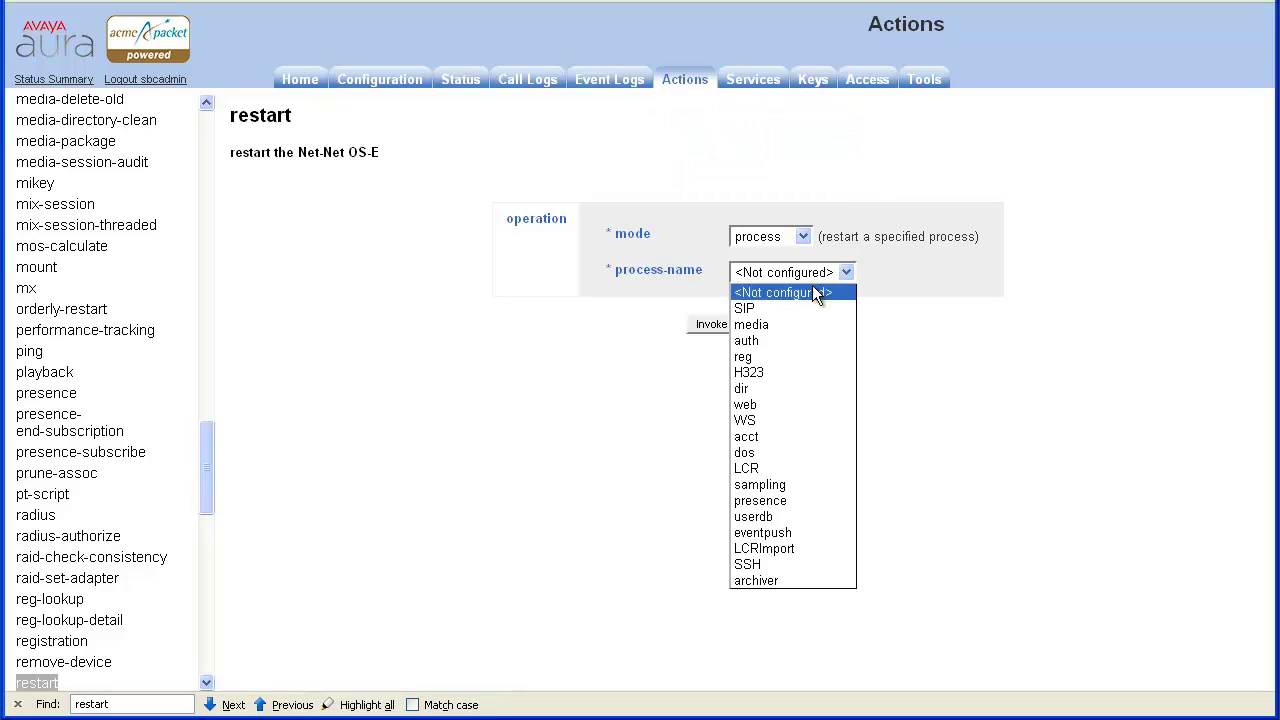
pyautogui.click(796, 310)
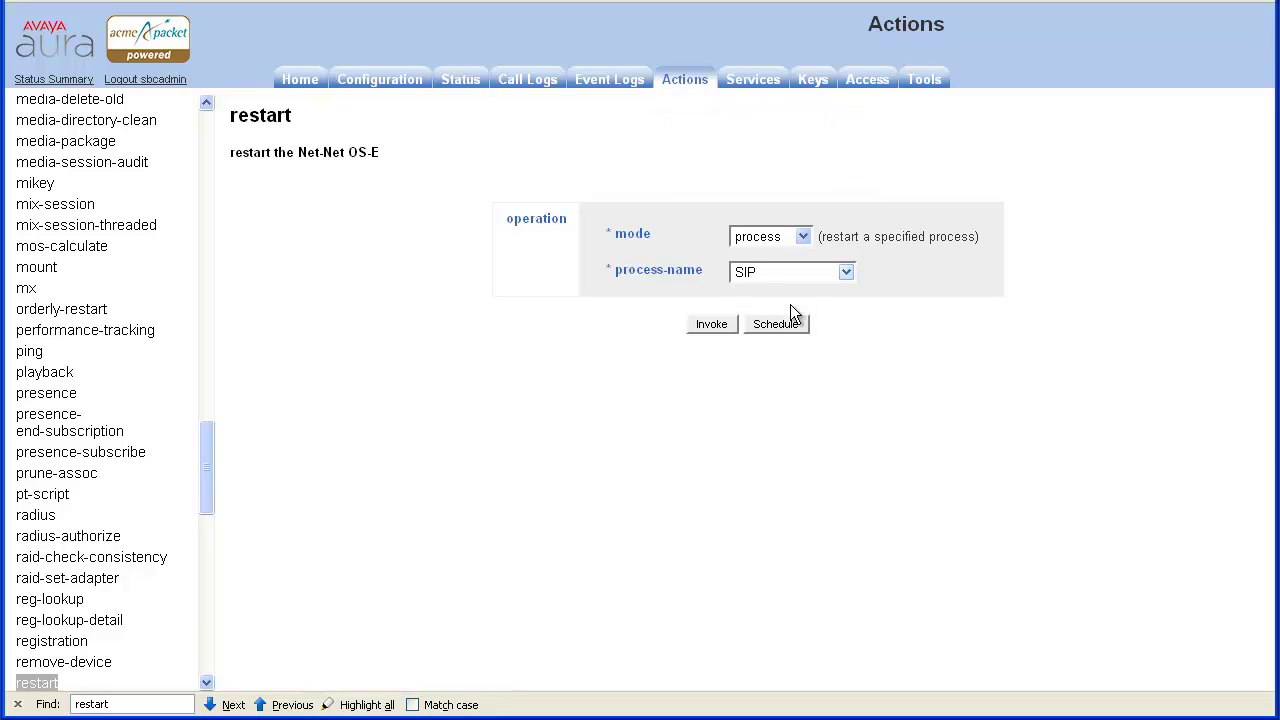
pyautogui.click(720, 322)
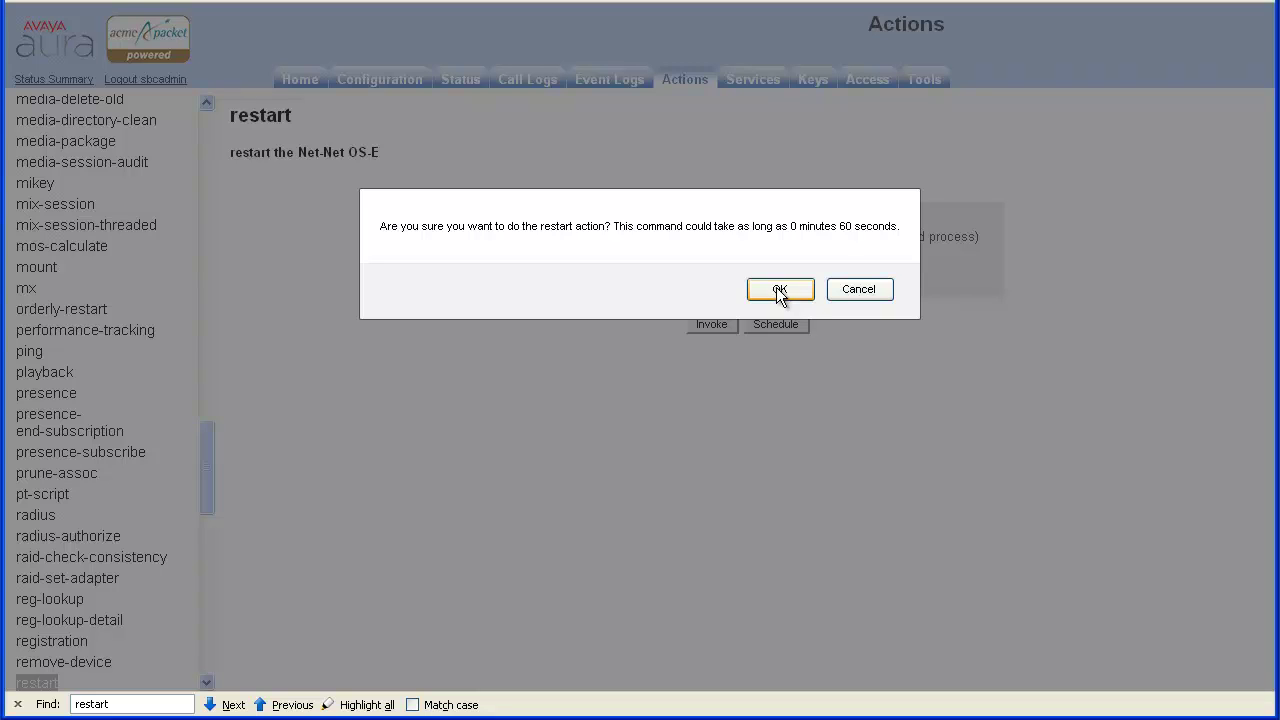
# - Confirm the SIP process restart with OK in the confirmation dialog
pyautogui.click(778, 293)
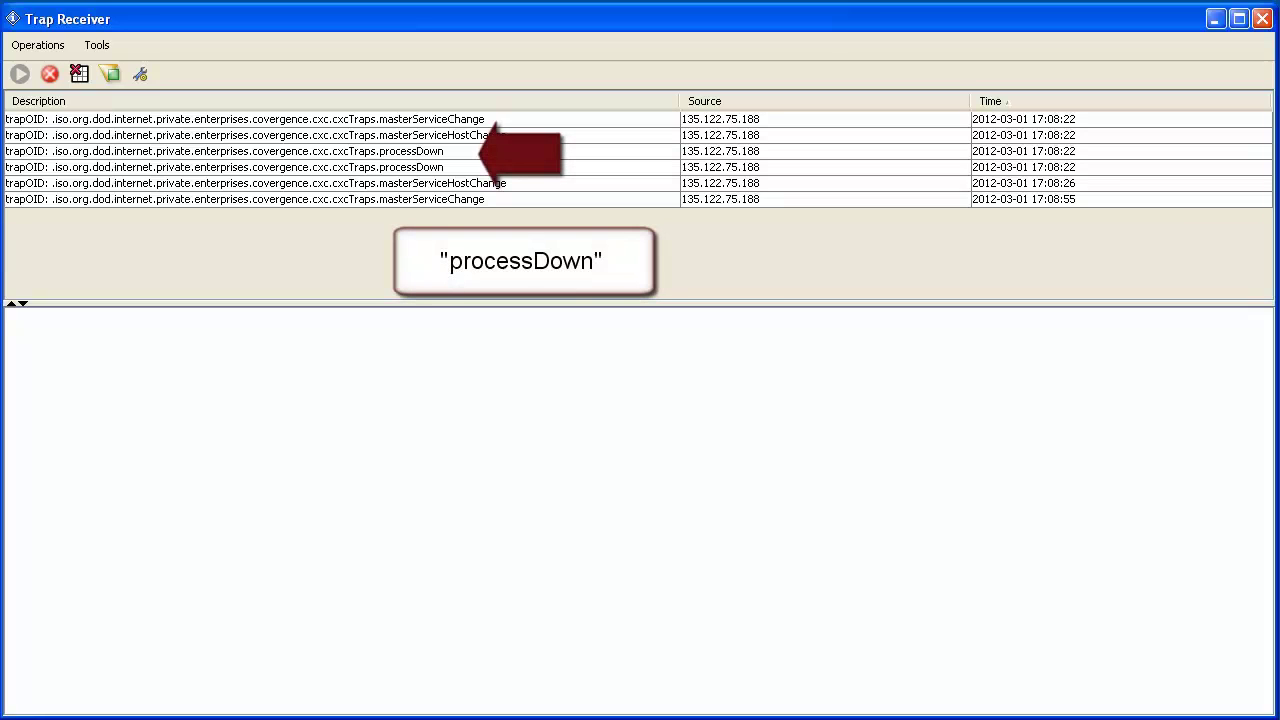
# - Show the details of a processDown trap raised by the SIP restart
pyautogui.click(477, 151)
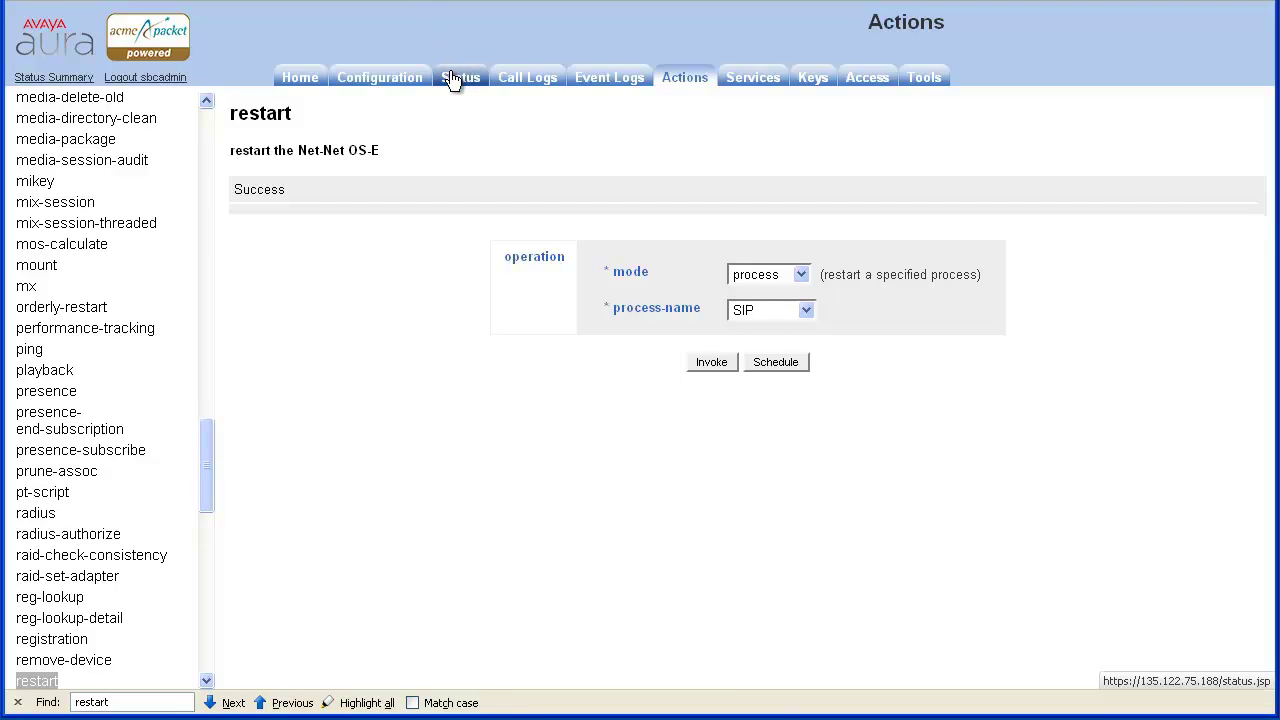
# - Show the Status tab with the status items listed alphabetically
pyautogui.click(451, 79)
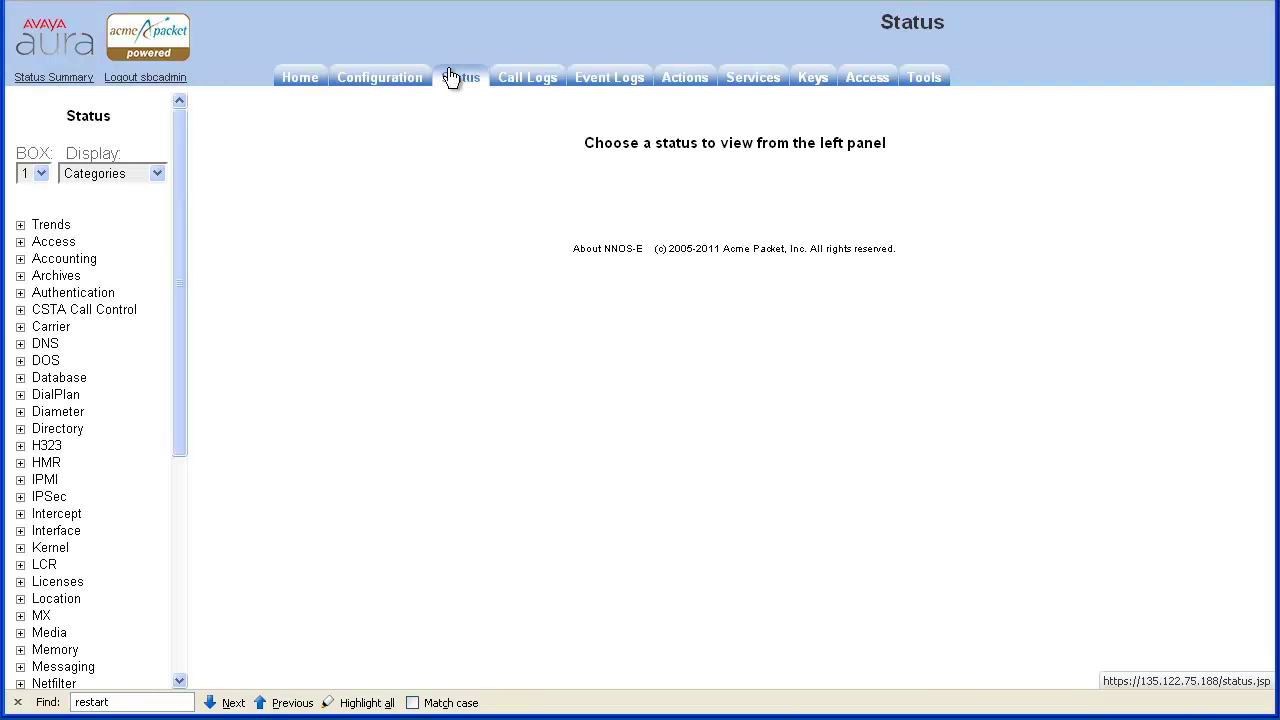
pyautogui.click(155, 174)
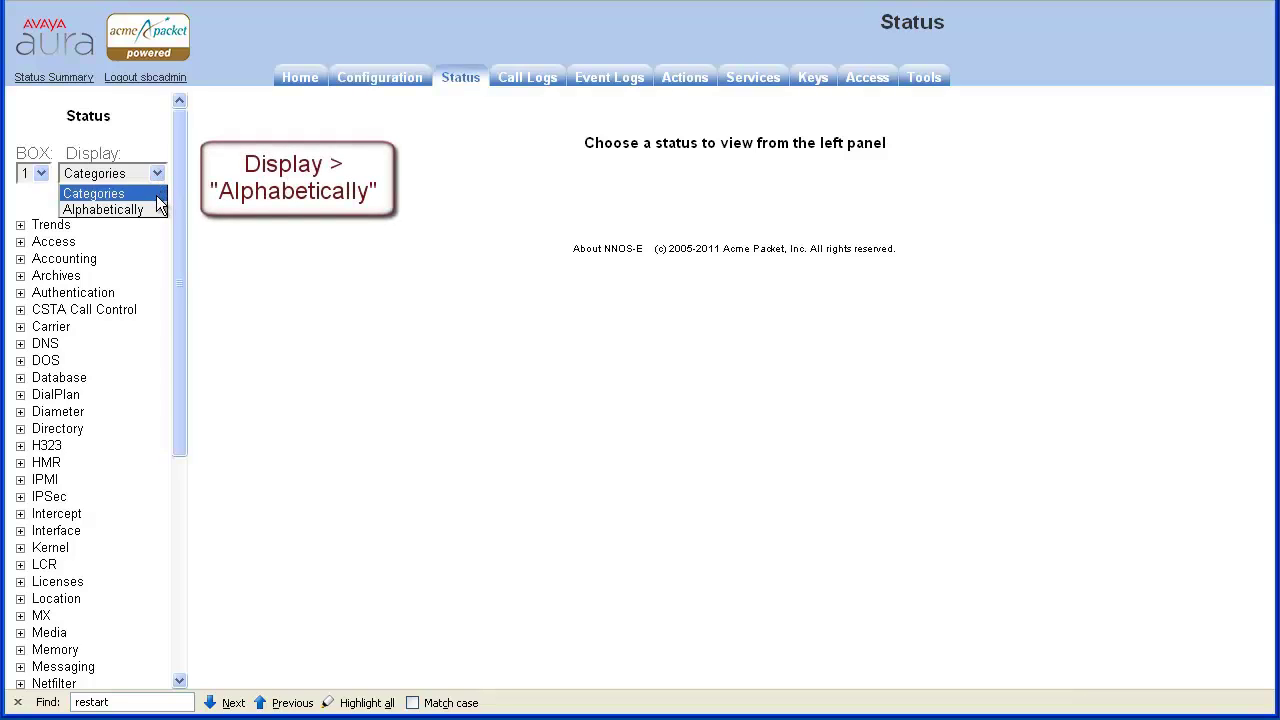
pyautogui.click(150, 205)
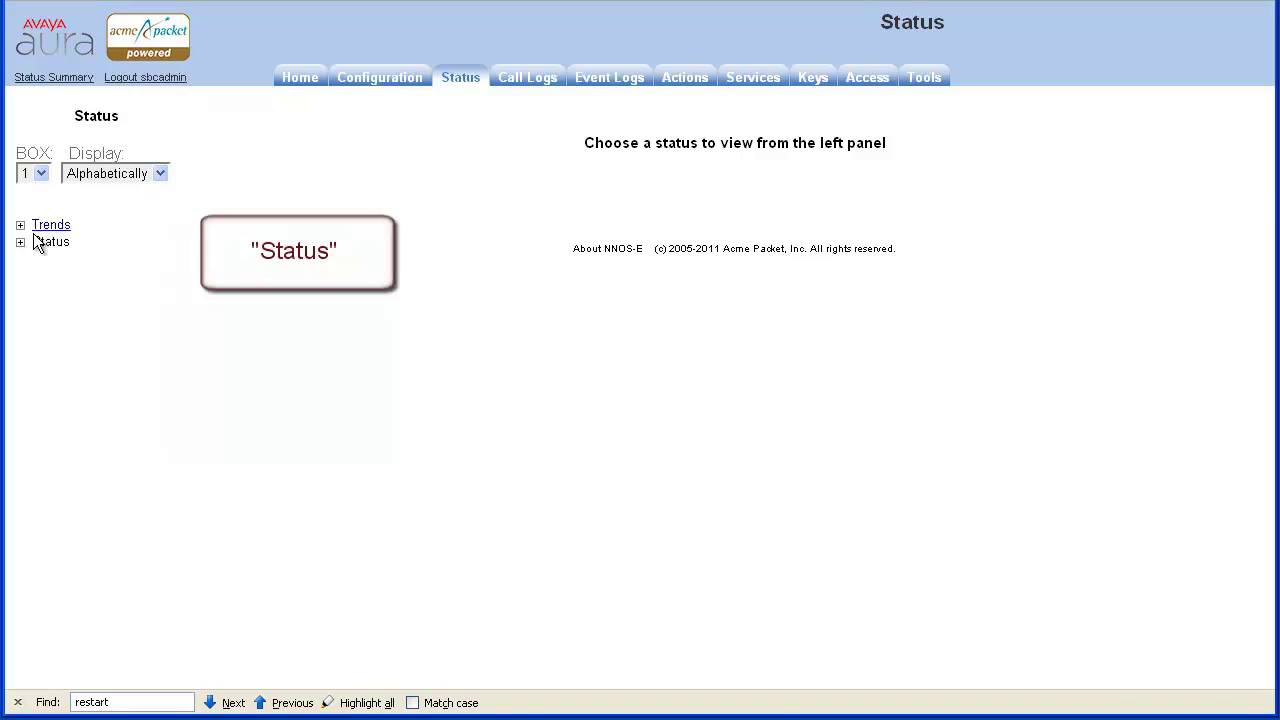
# - Expand the Status group, search for 'processes', and load the processes status page
pyautogui.click(21, 244)
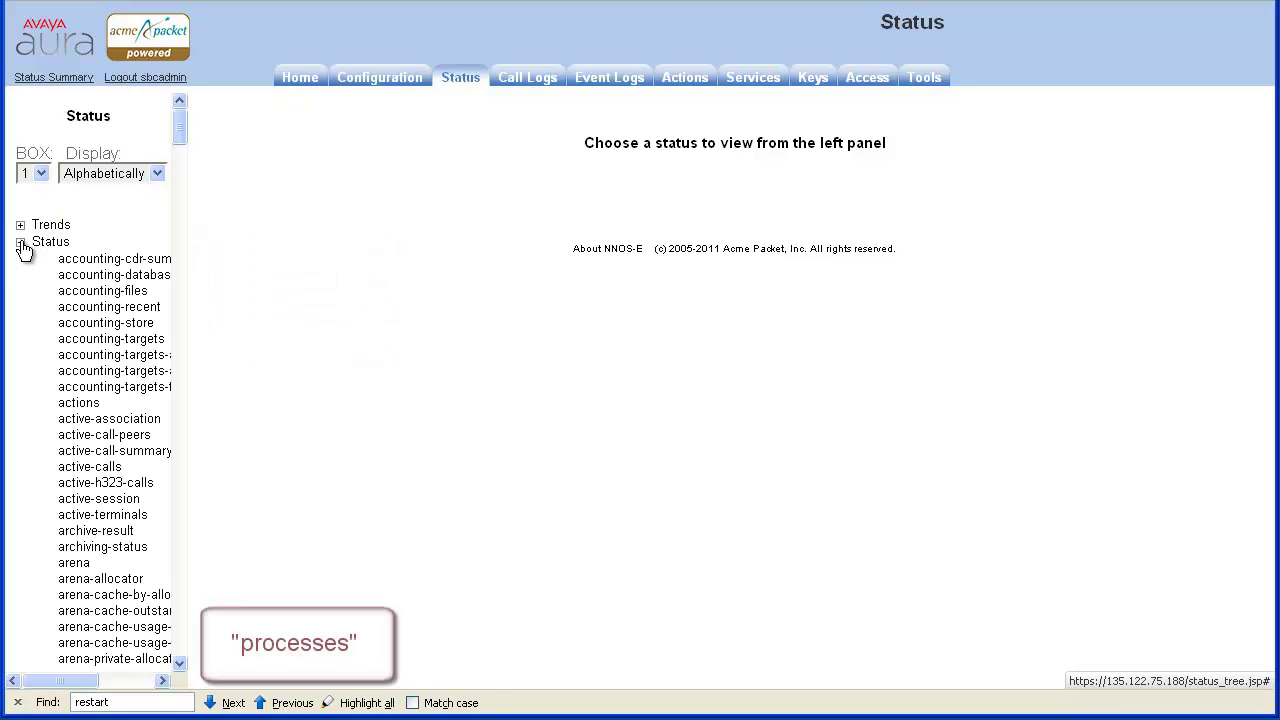
pyautogui.hotkey('ctrl', 'f')
pyautogui.write('processes')
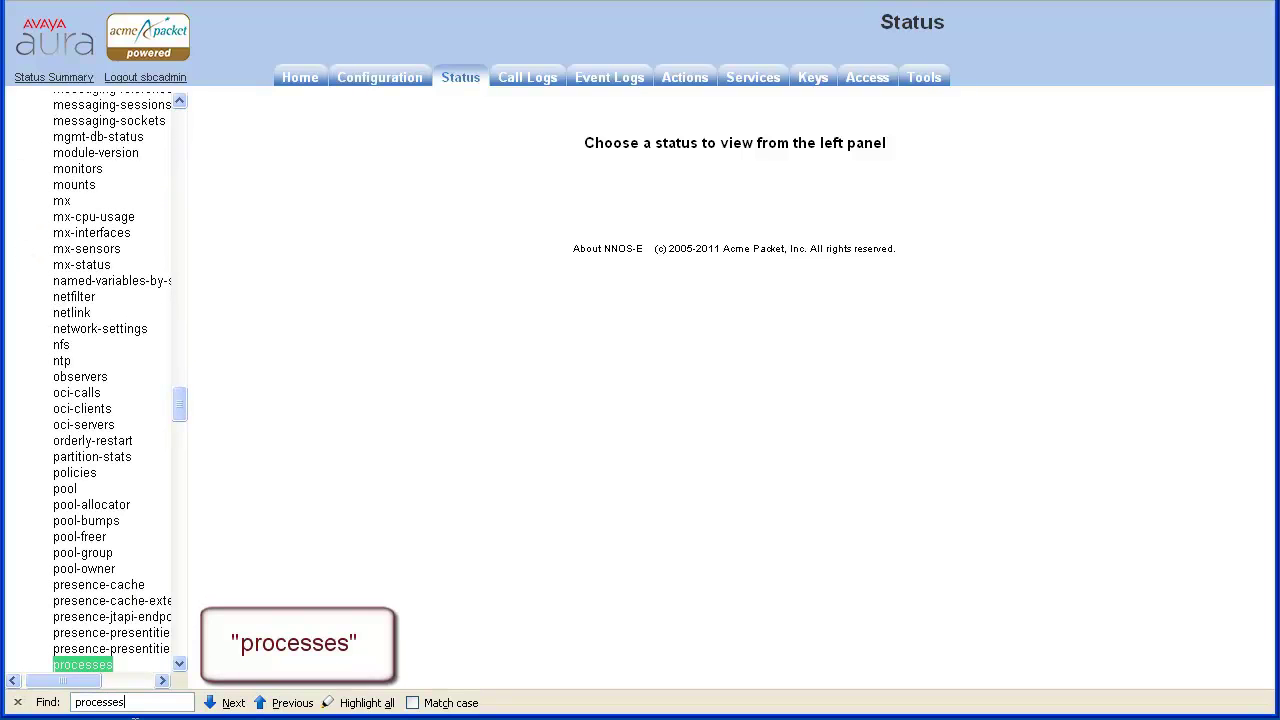
pyautogui.click(88, 672)
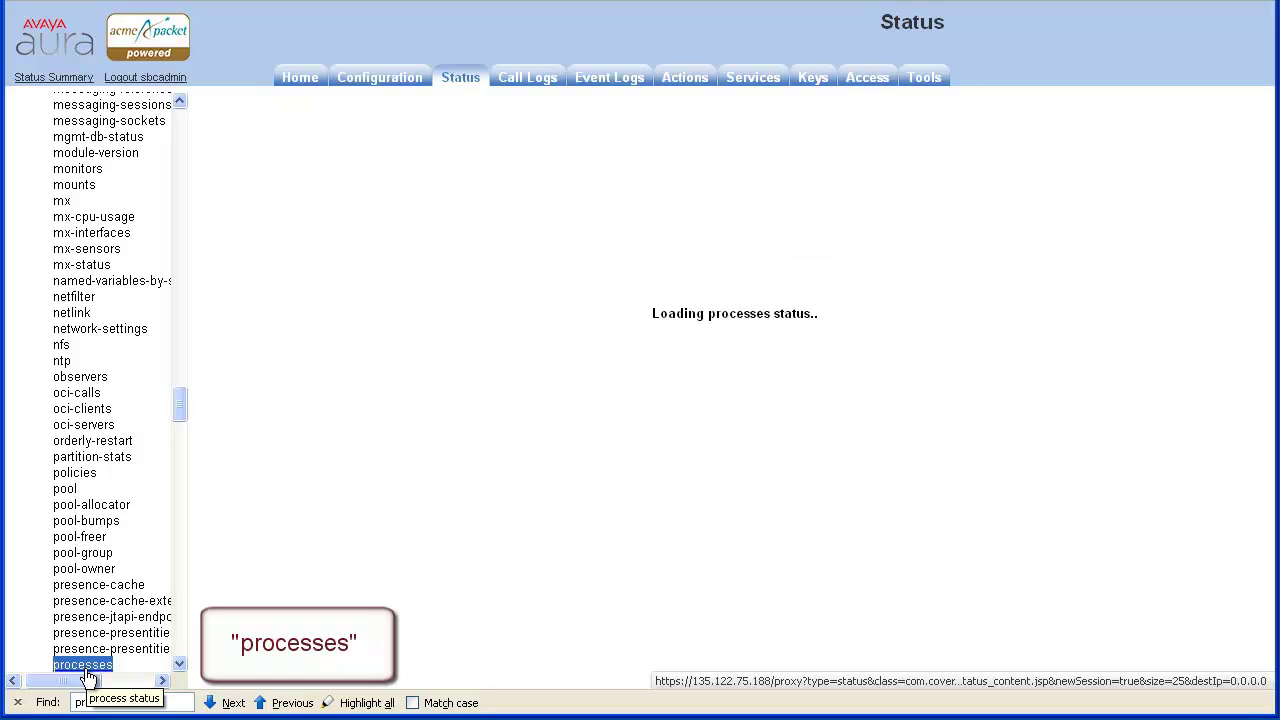